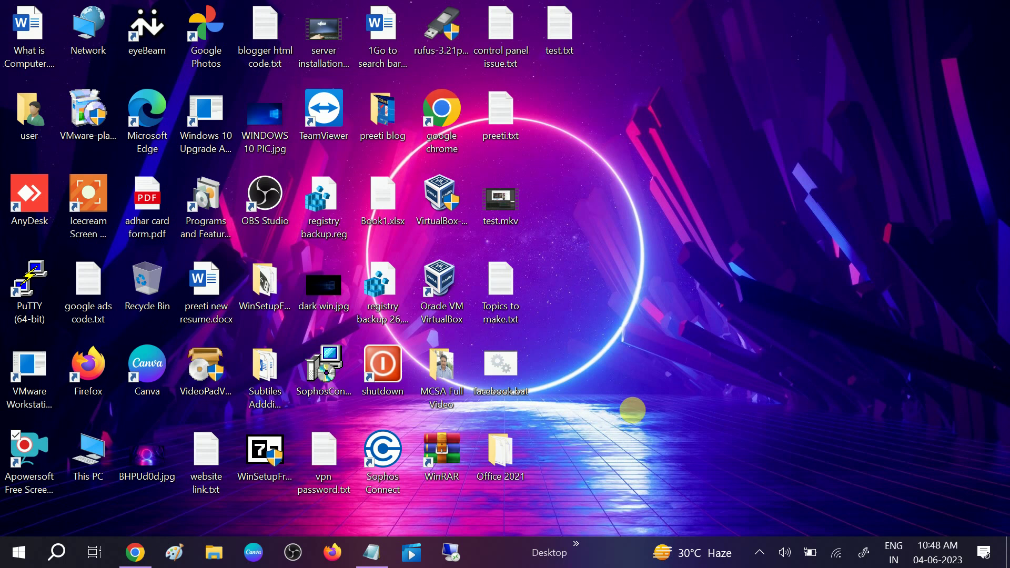
Step: Open Task Manager with Ctrl+Shift+Esc
{"action": "key", "text": "ctrl+shift+Escape"}
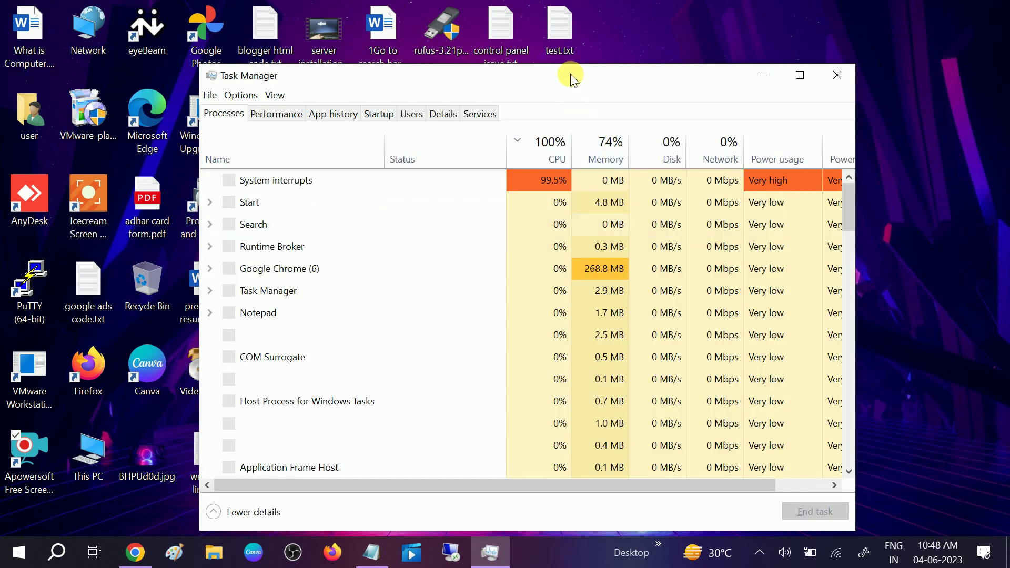
Step: Switch Task Manager to maximized More details view and find the Windows Explorer process
{"action": "left_click_drag", "start_coordinate": [571, 80], "coordinate": [626, 18]}
{"action": "left_click", "coordinate": [276, 460]}
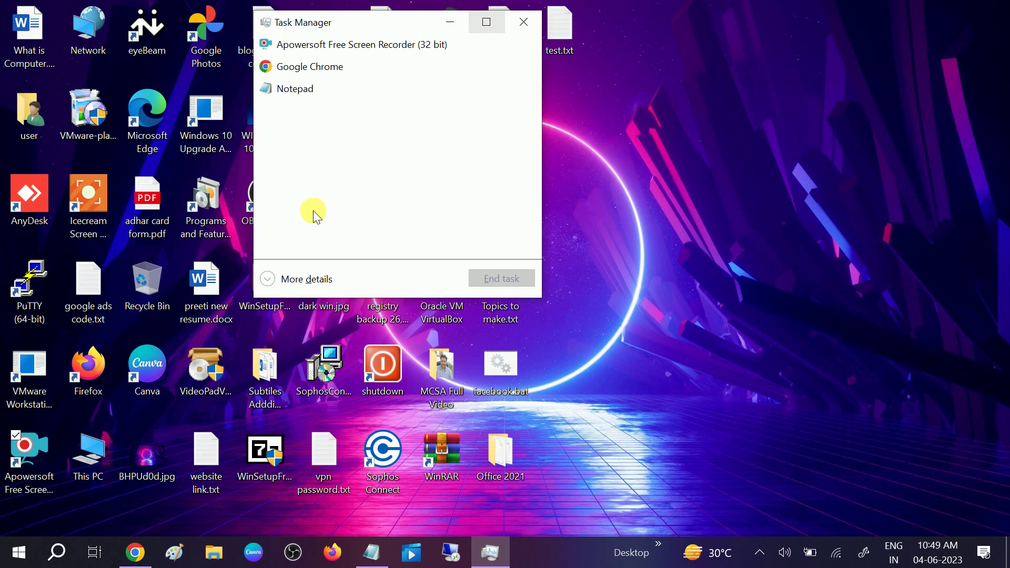
{"action": "left_click", "coordinate": [302, 285]}
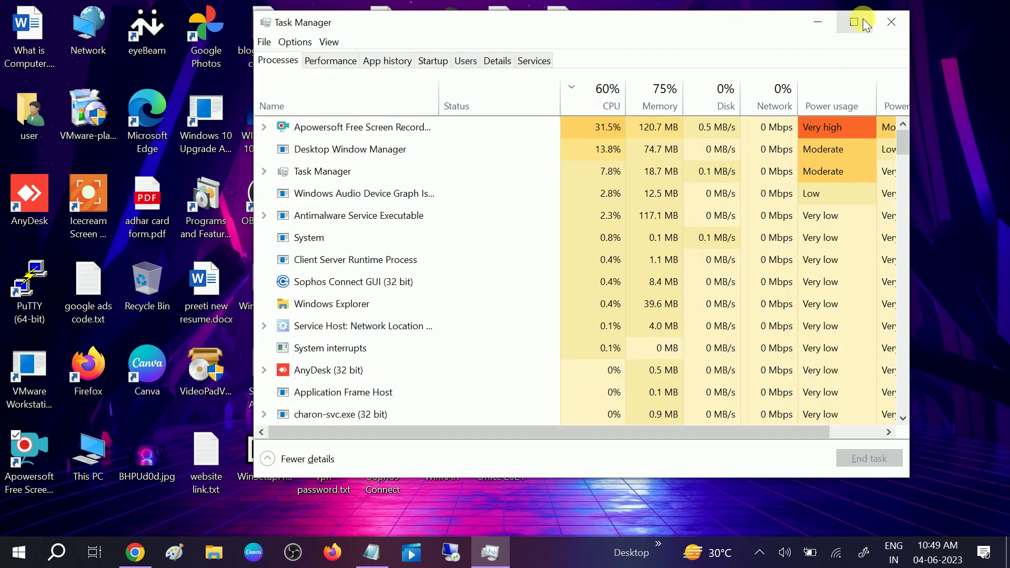
{"action": "left_click", "coordinate": [867, 23]}
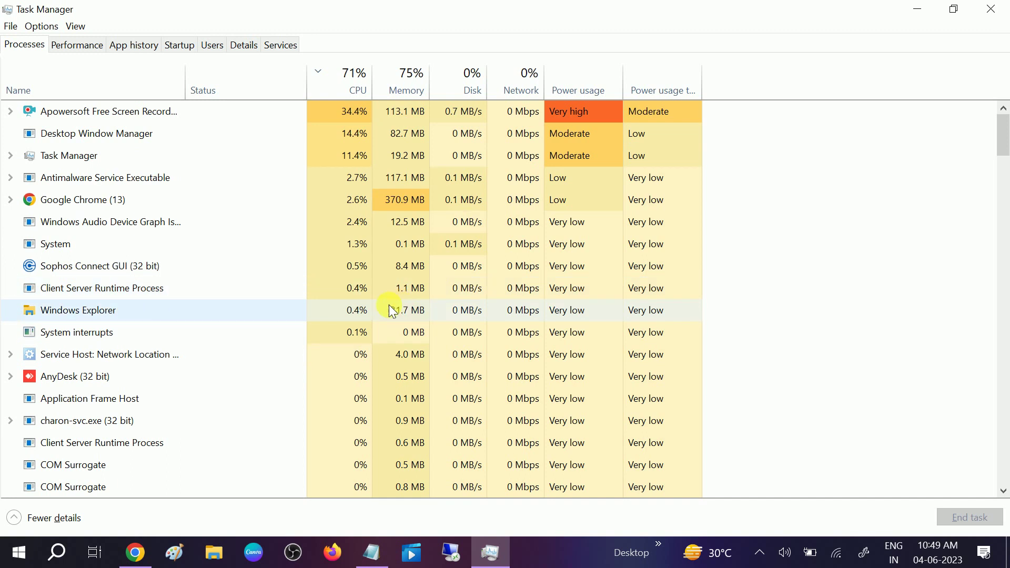
{"action": "scroll", "coordinate": [108, 329], "scroll_direction": "down", "scroll_amount": 2}
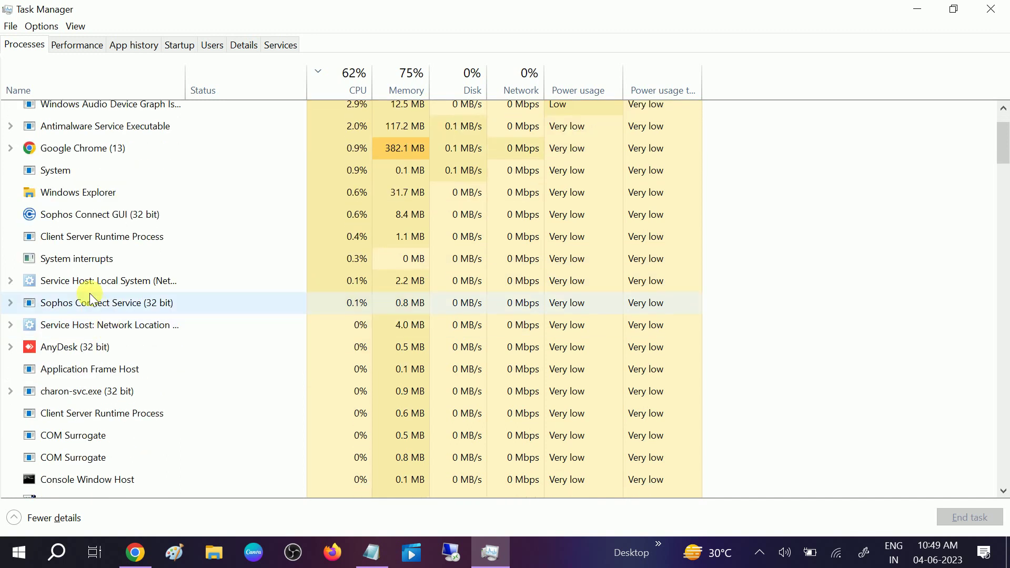
{"action": "left_click", "coordinate": [70, 171]}
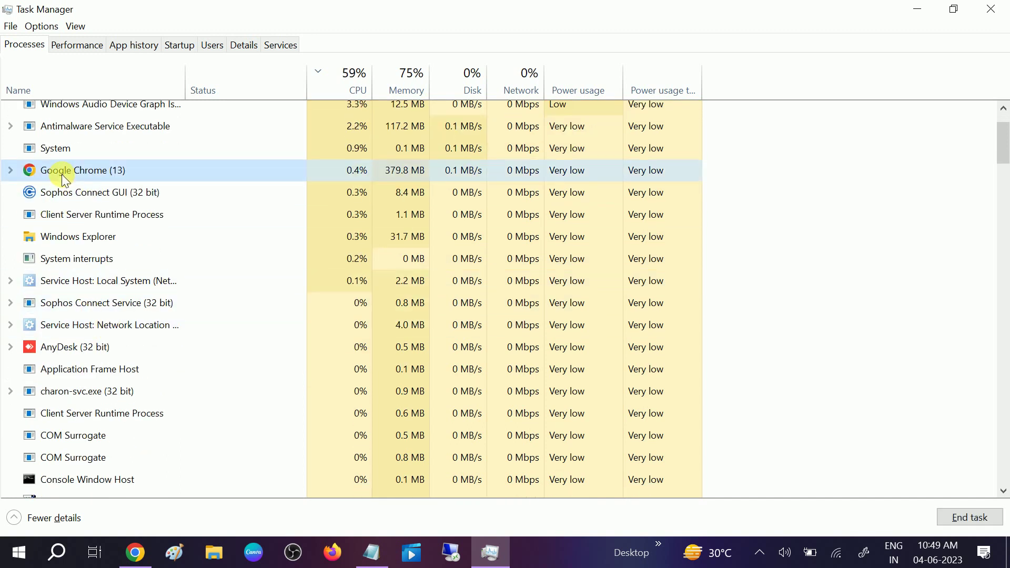
{"action": "left_click", "coordinate": [65, 239]}
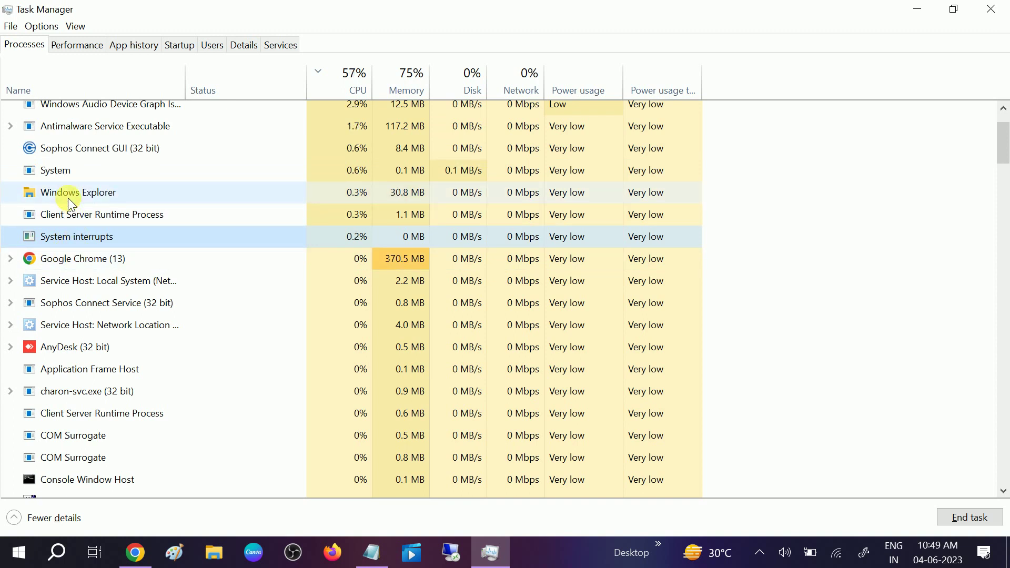
{"action": "right_click", "coordinate": [72, 211]}
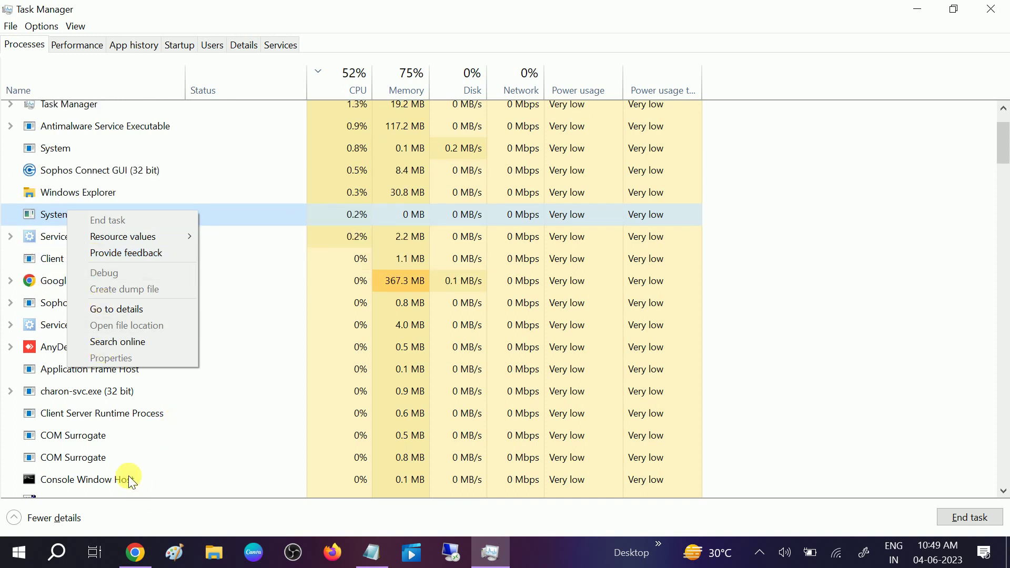
Step: Restart the Windows Explorer process from its context menu, then close Task Manager
{"action": "left_click", "coordinate": [46, 214]}
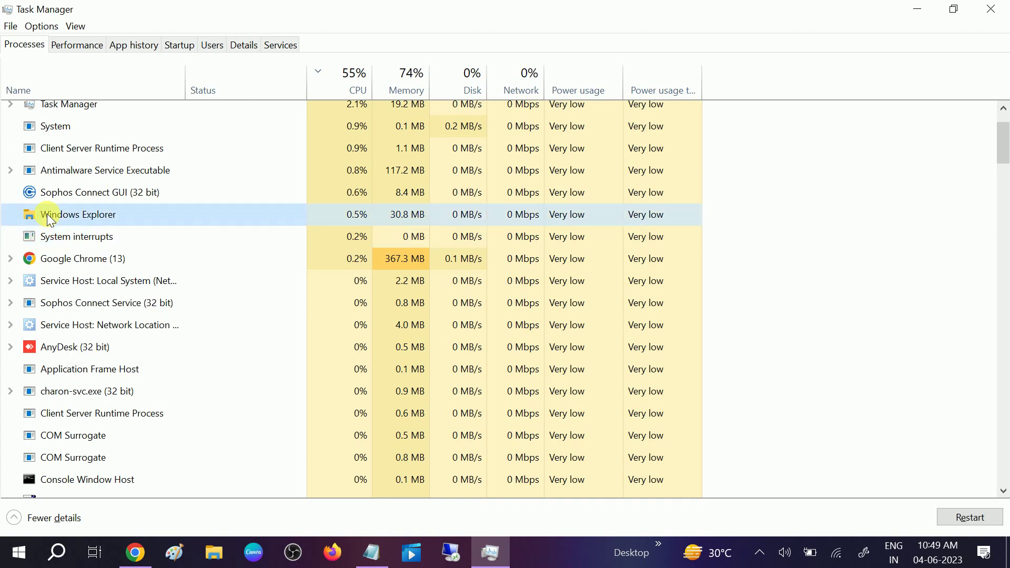
{"action": "right_click", "coordinate": [47, 214]}
{"action": "left_click", "coordinate": [61, 188]}
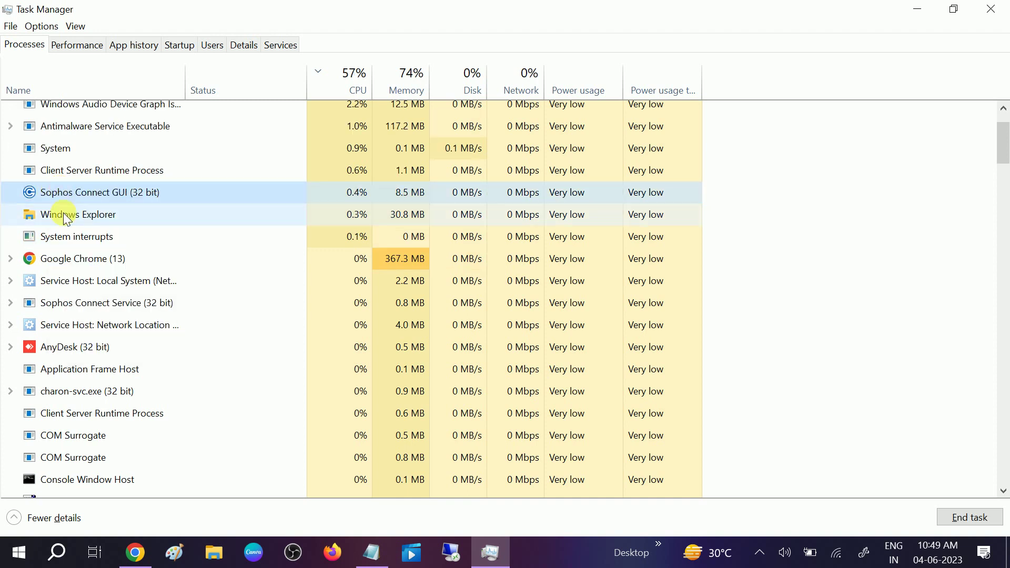
{"action": "left_click", "coordinate": [63, 214]}
{"action": "right_click", "coordinate": [63, 214]}
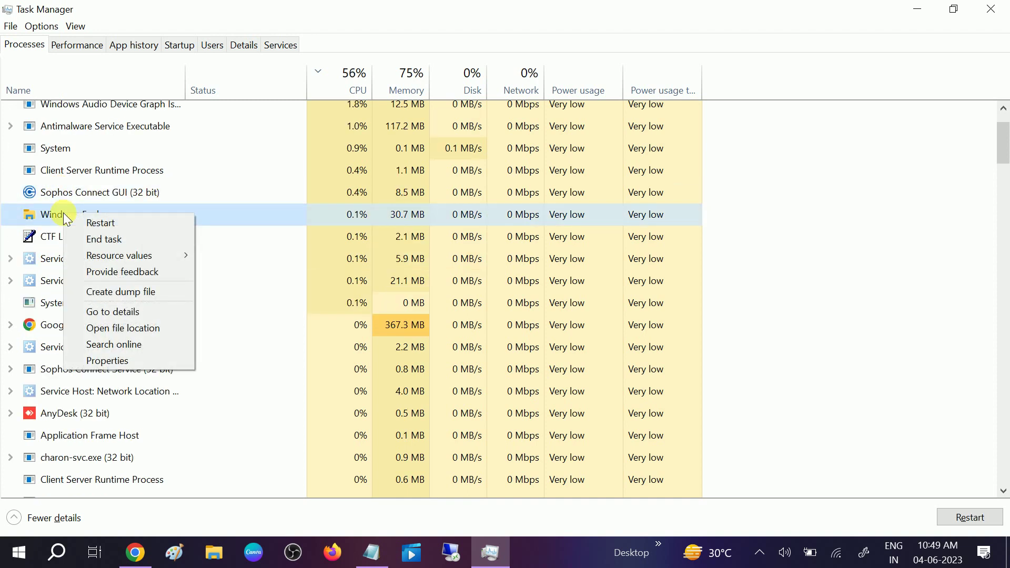
{"action": "left_click", "coordinate": [103, 225]}
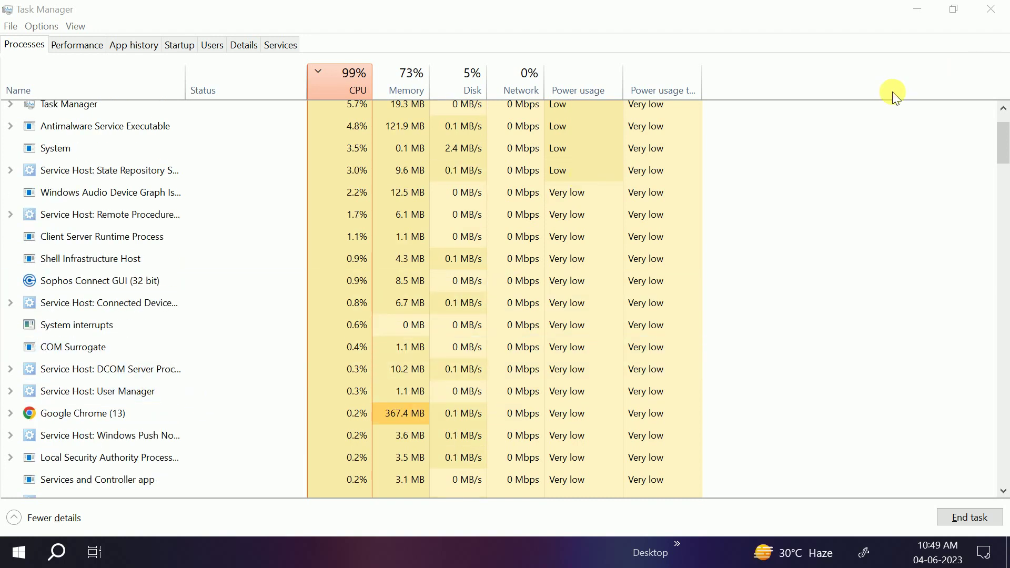
{"action": "left_click", "coordinate": [991, 15]}
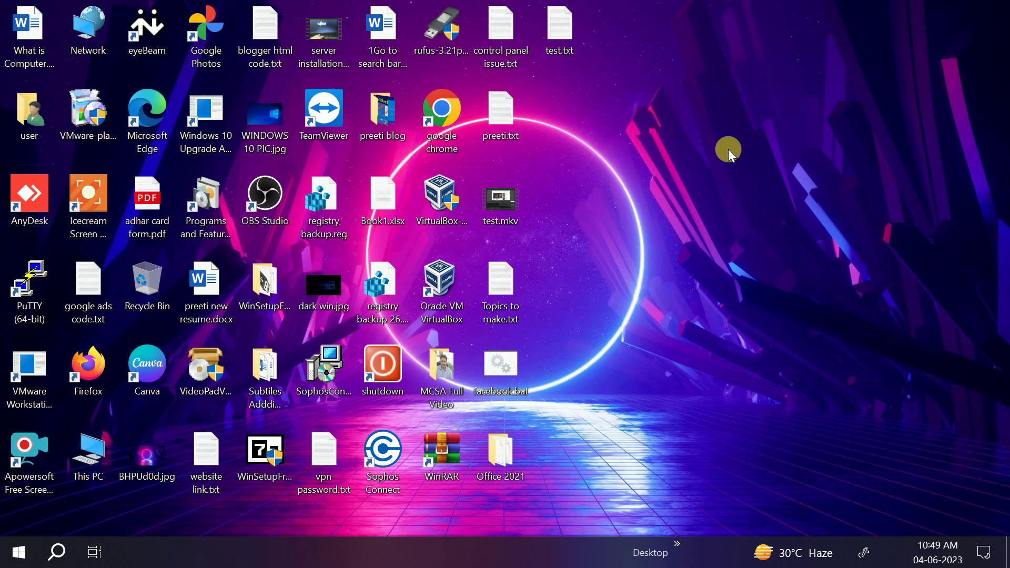
Step: Refresh the desktop twice and toggle the hidden notification icons open and closed
{"action": "right_click", "coordinate": [728, 151]}
{"action": "left_click", "coordinate": [758, 194]}
{"action": "right_click", "coordinate": [762, 153]}
{"action": "left_click", "coordinate": [818, 195]}
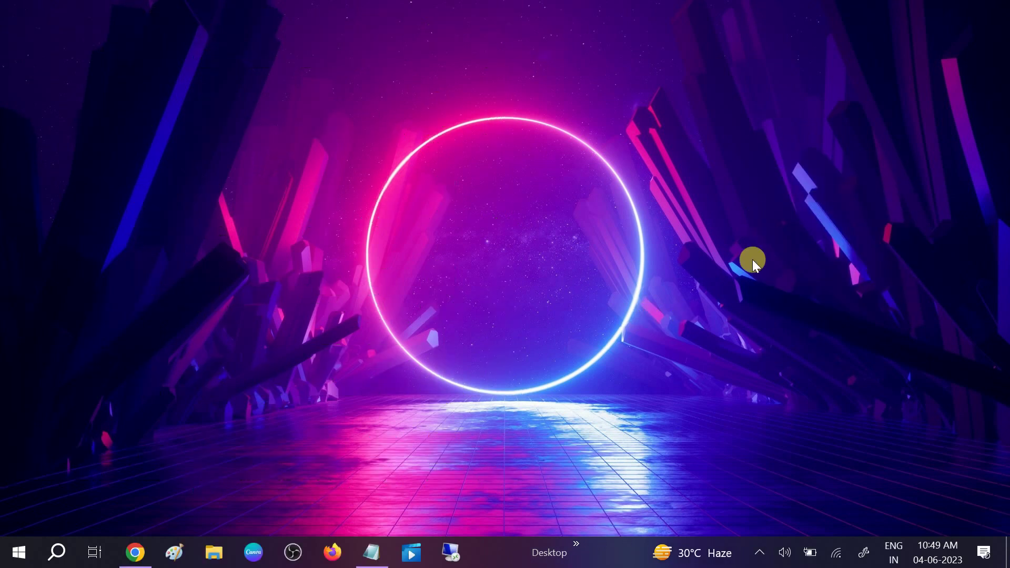
{"action": "left_click", "coordinate": [761, 553]}
{"action": "left_click", "coordinate": [761, 553]}
Step: Refresh the desktop once more and dismiss the taskbar context menu
{"action": "right_click", "coordinate": [758, 309]}
{"action": "left_click", "coordinate": [786, 352]}
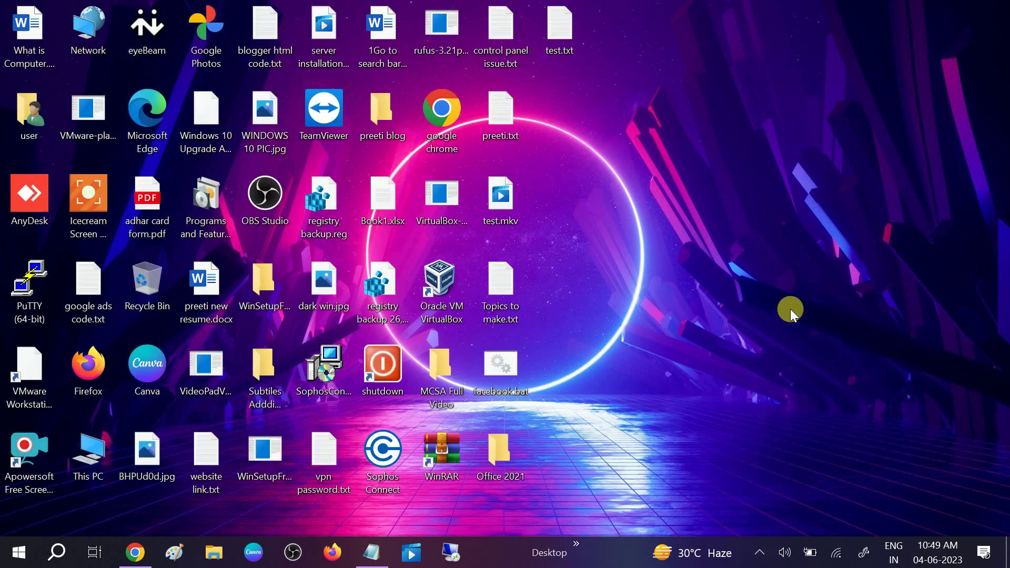
{"action": "right_click", "coordinate": [493, 551]}
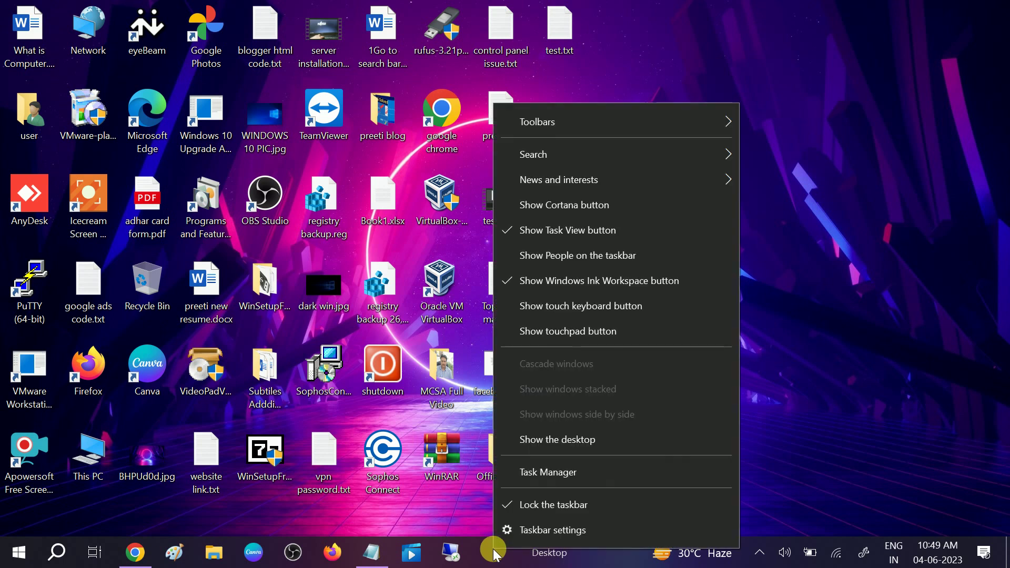
{"action": "left_click", "coordinate": [847, 236]}
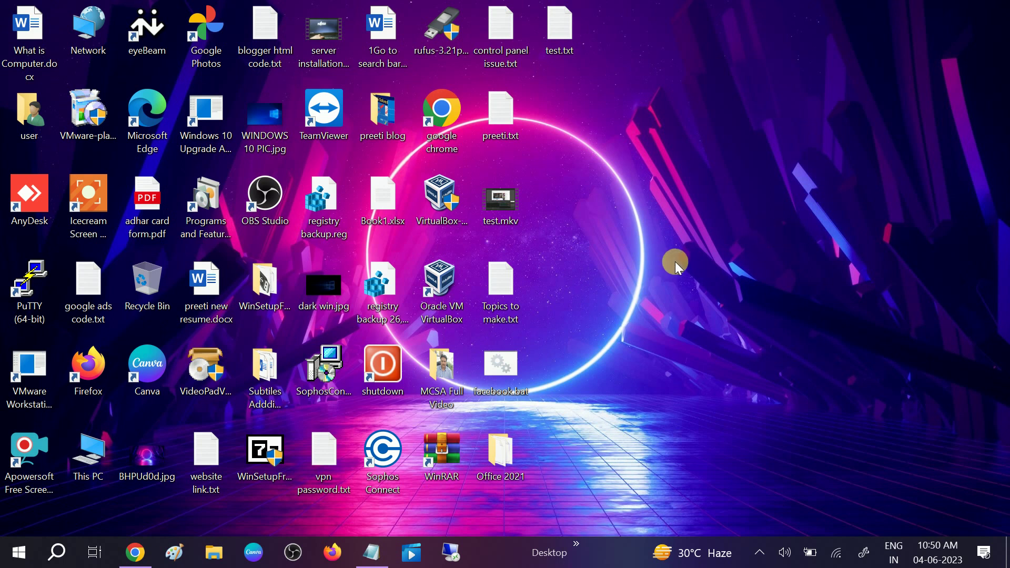
Step: Paste C:\Windows\System32 from the Notepad notes into Run and open that folder
{"action": "key", "text": "super+r"}
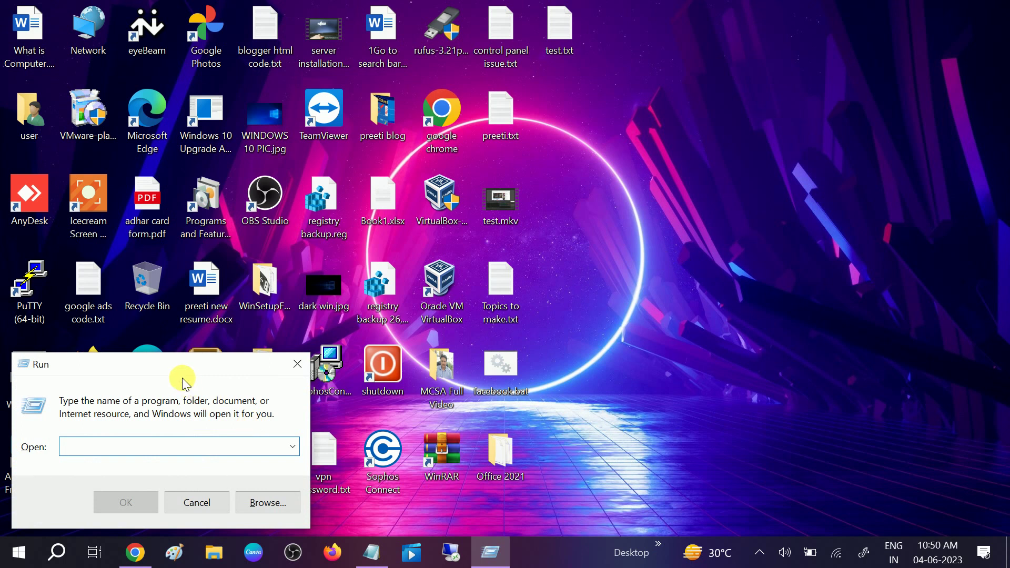
{"action": "left_click_drag", "start_coordinate": [213, 363], "coordinate": [595, 165]}
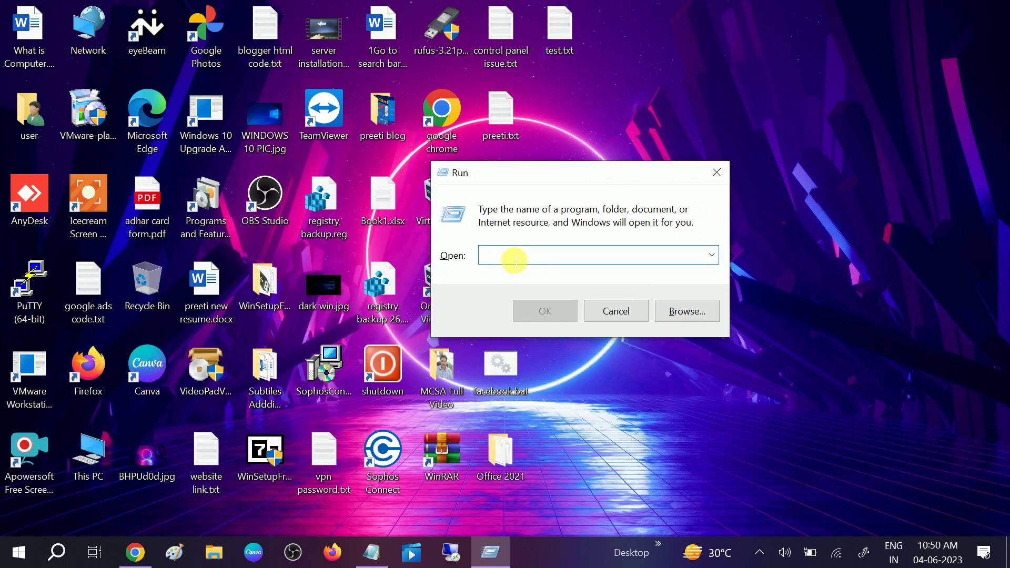
{"action": "left_click", "coordinate": [371, 552]}
{"action": "left_click_drag", "start_coordinate": [547, 352], "coordinate": [345, 335]}
{"action": "key", "text": "ctrl+c"}
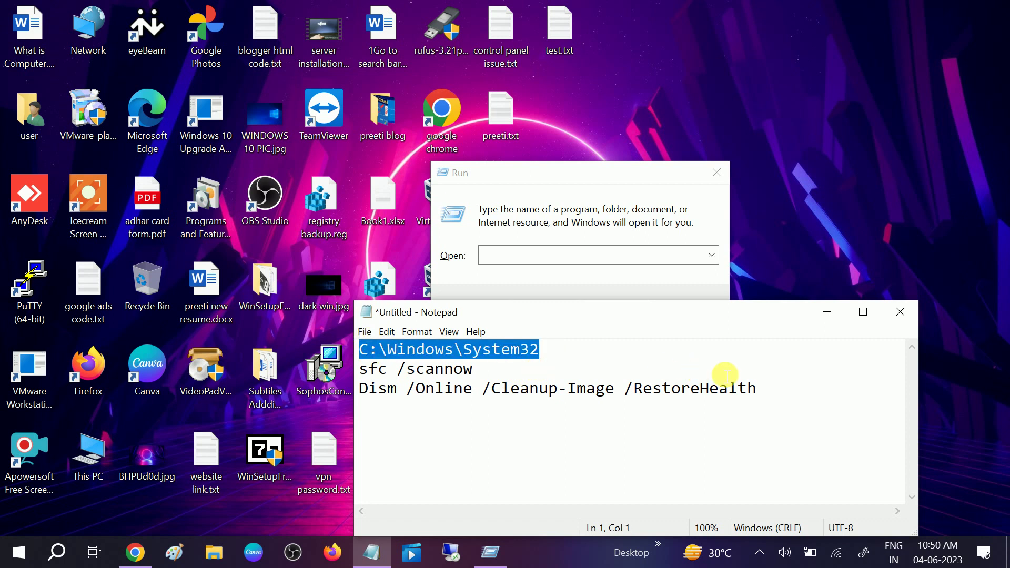
{"action": "left_click", "coordinate": [827, 313]}
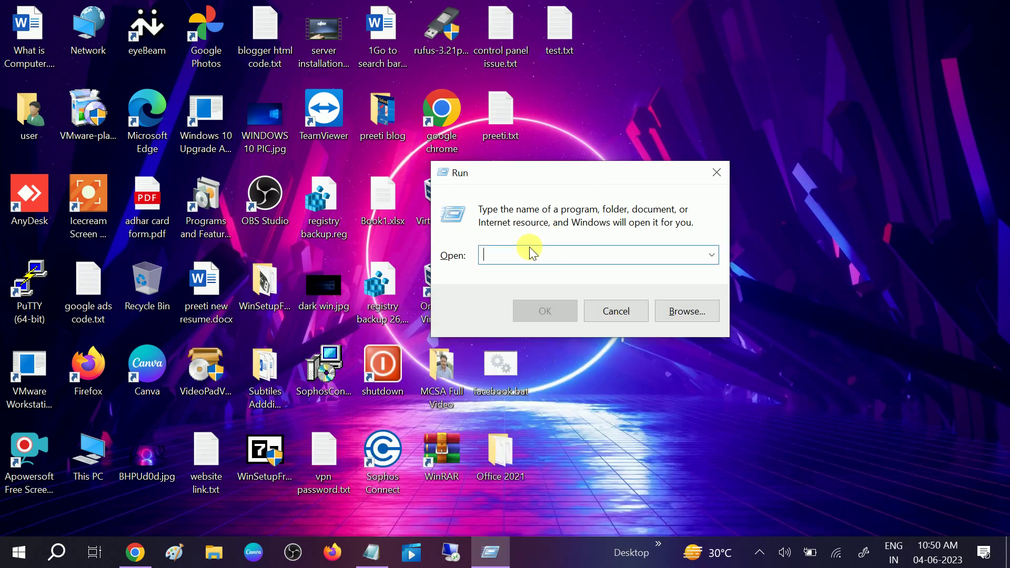
{"action": "key", "text": "ctrl+v"}
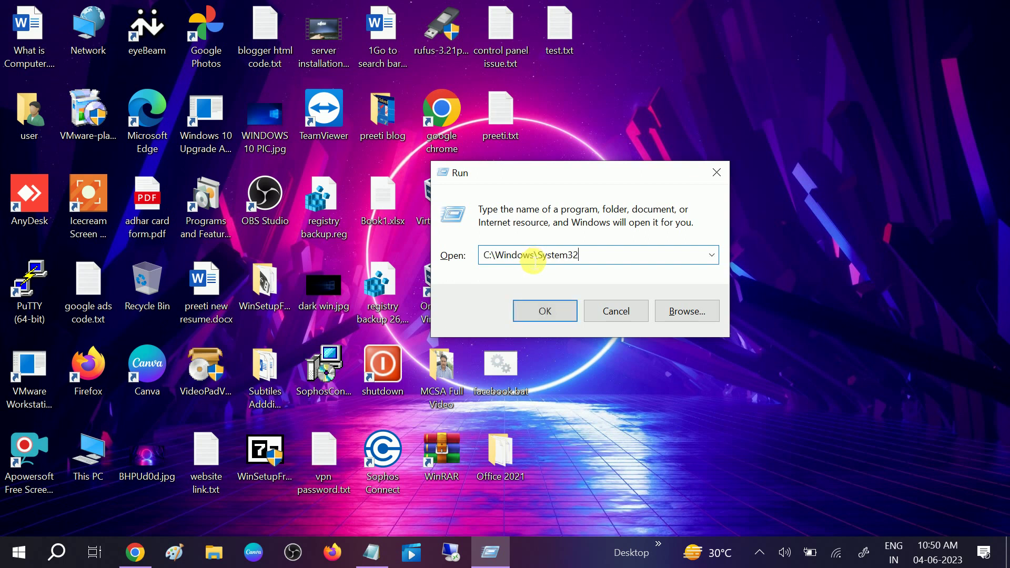
{"action": "left_click", "coordinate": [543, 313]}
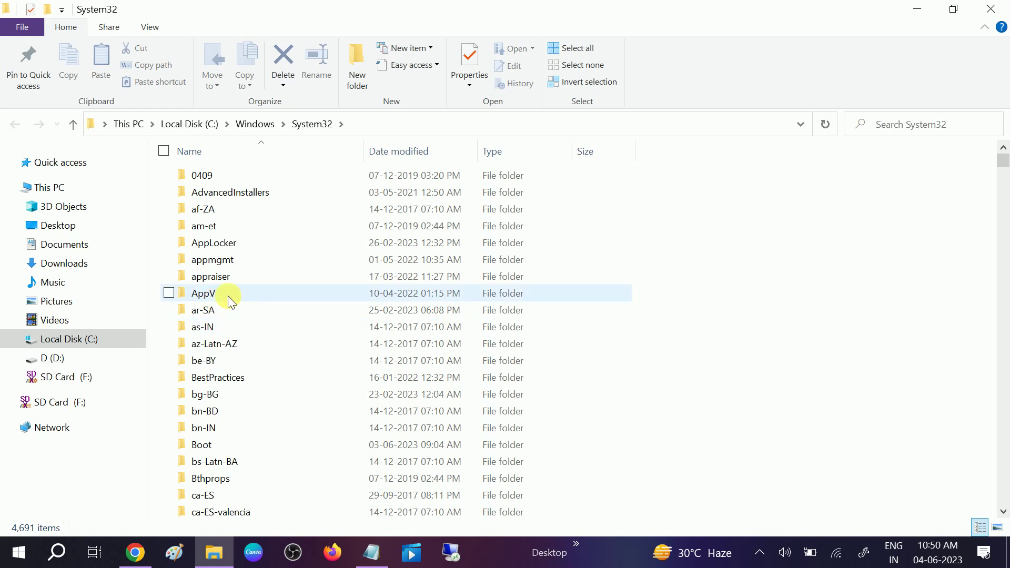
Step: Jump through the System32 items with the C key and select cmd.exe
{"action": "left_click", "coordinate": [233, 279]}
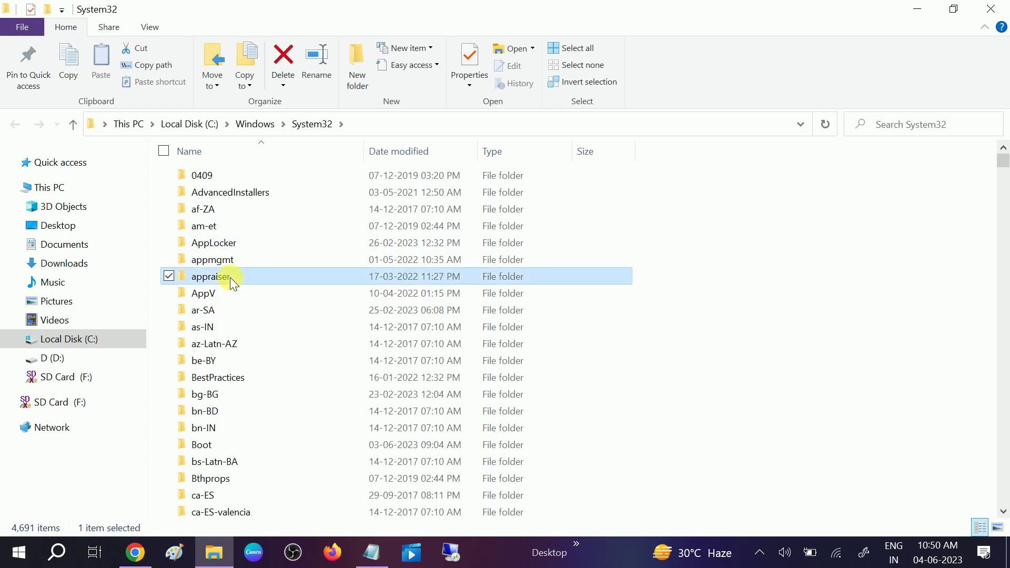
{"action": "key", "text": "c"}
{"action": "key", "text": "c"}
{"action": "key", "text": "c"}
{"action": "key", "text": "c"}
{"action": "key", "text": "c"}
{"action": "key", "text": "c"}
{"action": "key", "text": "c"}
{"action": "key", "text": "c"}
{"action": "key", "text": "c"}
{"action": "key", "text": "c"}
{"action": "key", "text": "c"}
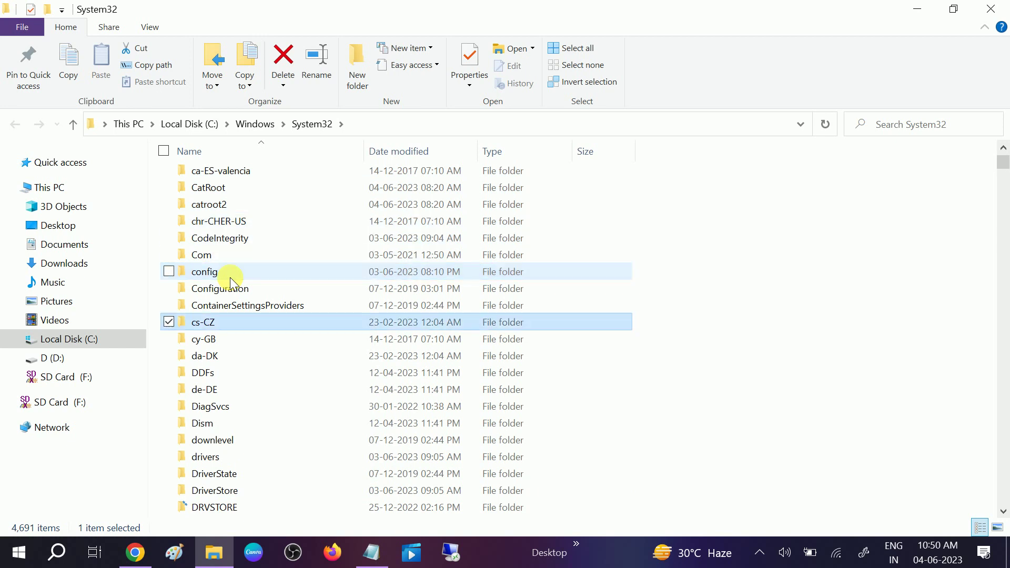
{"action": "key", "text": "c"}
{"action": "key", "text": "c"}
{"action": "key", "text": "c"}
{"action": "key", "text": "c"}
{"action": "key", "text": "c"}
{"action": "key", "text": "c"}
{"action": "key", "text": "c"}
{"action": "key", "text": "c"}
{"action": "key", "text": "c"}
{"action": "key", "text": "c"}
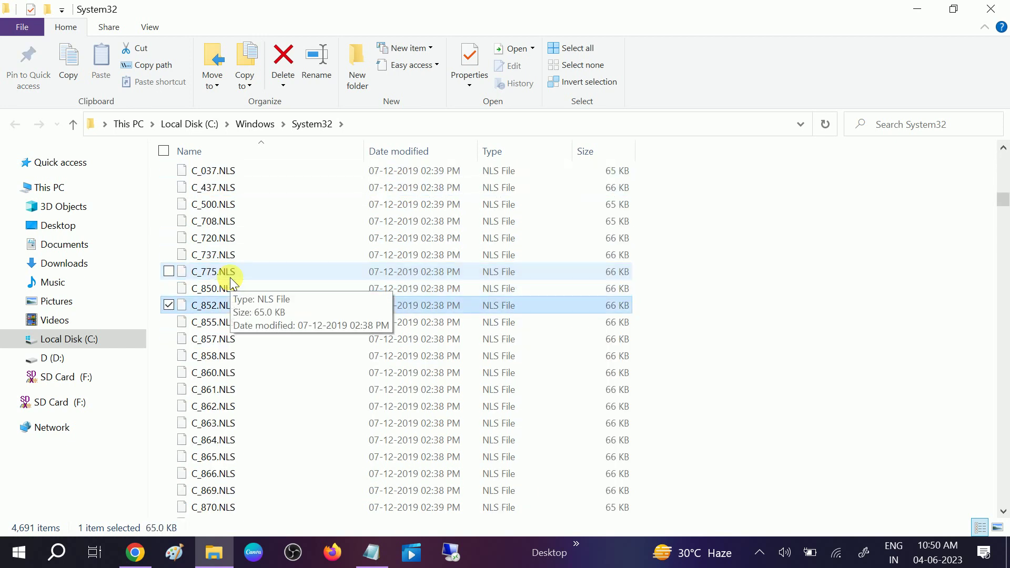
{"action": "key", "text": "c"}
{"action": "key", "text": "c"}
{"action": "key", "text": "c"}
{"action": "key", "text": "c"}
{"action": "key", "text": "c"}
{"action": "key", "text": "c"}
{"action": "key", "text": "c"}
{"action": "key", "text": "c"}
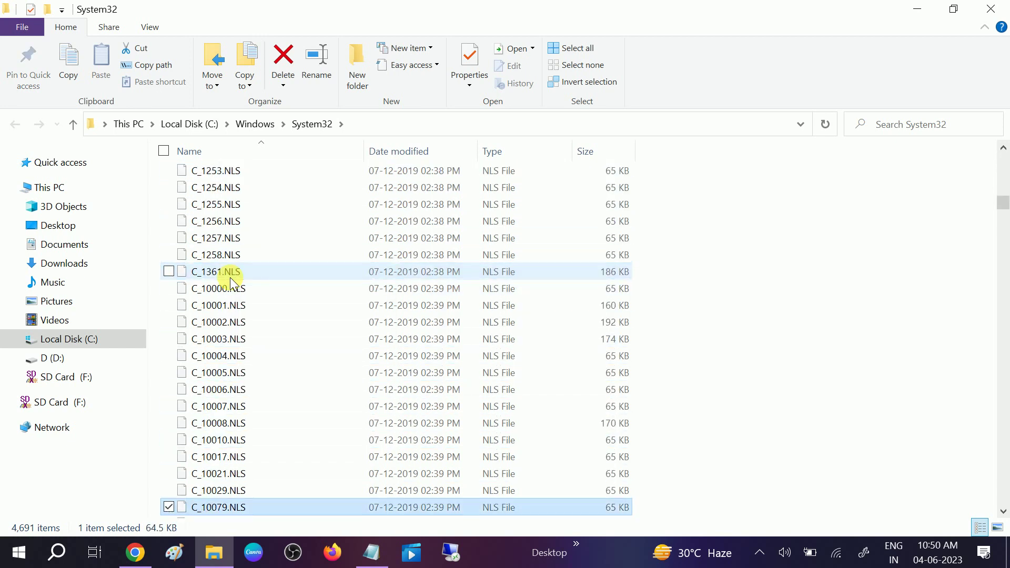
{"action": "key", "text": "c"}
{"action": "key", "text": "c"}
{"action": "key", "text": "c"}
{"action": "key", "text": "c"}
{"action": "key", "text": "c"}
{"action": "key", "text": "c"}
{"action": "key", "text": "c"}
{"action": "key", "text": "c"}
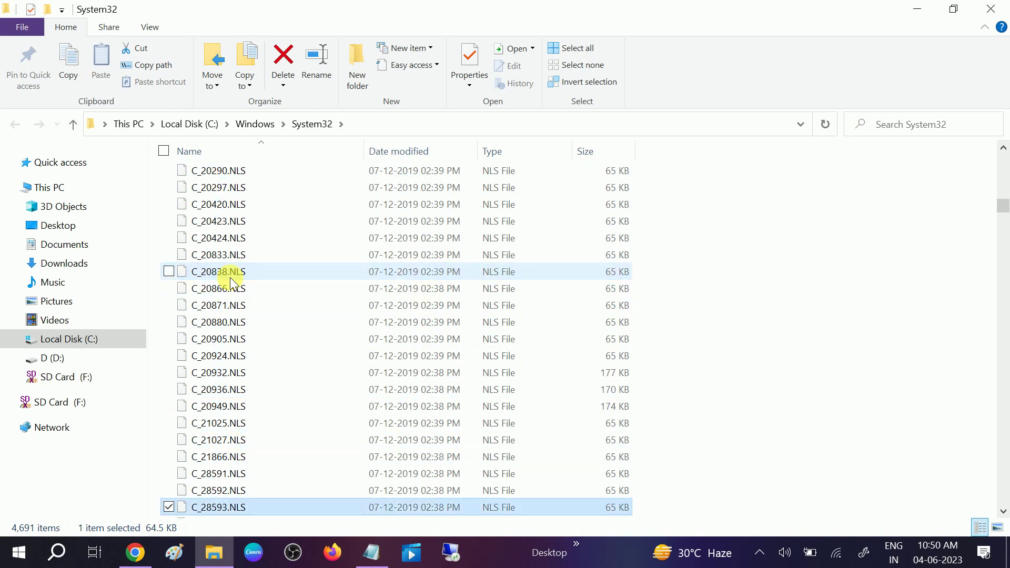
{"action": "key", "text": "c"}
{"action": "key", "text": "c"}
{"action": "key", "text": "c"}
{"action": "key", "text": "c"}
{"action": "key", "text": "c"}
{"action": "key", "text": "c"}
{"action": "key", "text": "c"}
{"action": "key", "text": "c"}
{"action": "key", "text": "c"}
{"action": "key", "text": "c"}
{"action": "key", "text": "c"}
{"action": "key", "text": "c"}
{"action": "key", "text": "c"}
{"action": "key", "text": "c"}
{"action": "key", "text": "c"}
{"action": "key", "text": "c"}
{"action": "key", "text": "c"}
{"action": "key", "text": "c"}
{"action": "key", "text": "c"}
{"action": "key", "text": "c"}
{"action": "key", "text": "c"}
{"action": "key", "text": "c"}
{"action": "key", "text": "c"}
{"action": "key", "text": "c"}
{"action": "key", "text": "c"}
{"action": "key", "text": "c"}
{"action": "key", "text": "c"}
{"action": "key", "text": "c"}
{"action": "key", "text": "c"}
{"action": "key", "text": "c"}
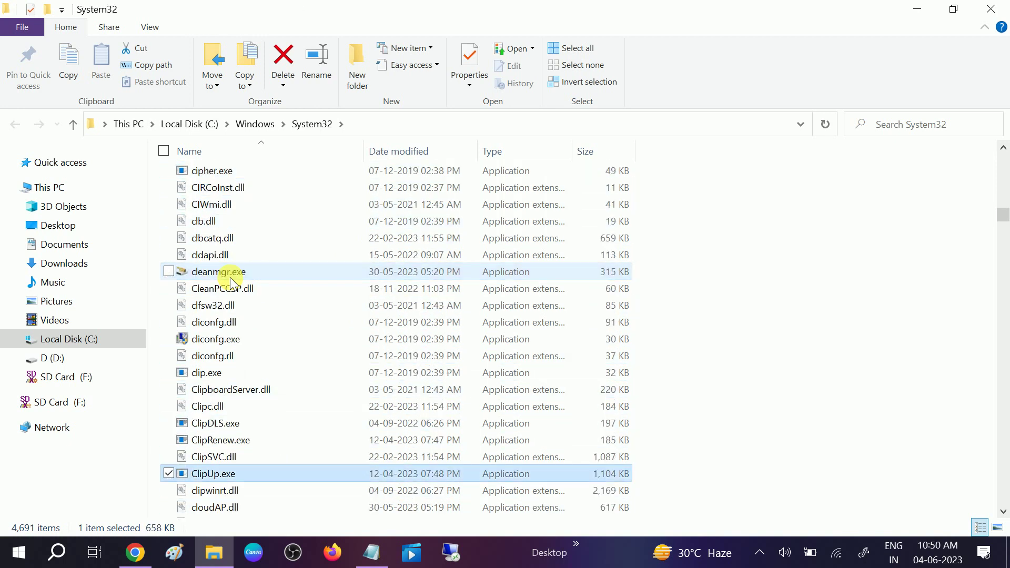
{"action": "key", "text": "c"}
{"action": "key", "text": "c"}
{"action": "key", "text": "c"}
{"action": "key", "text": "c"}
{"action": "key", "text": "c"}
{"action": "key", "text": "c"}
{"action": "key", "text": "c"}
{"action": "key", "text": "c"}
{"action": "key", "text": "c"}
{"action": "key", "text": "c"}
{"action": "key", "text": "c"}
{"action": "key", "text": "c"}
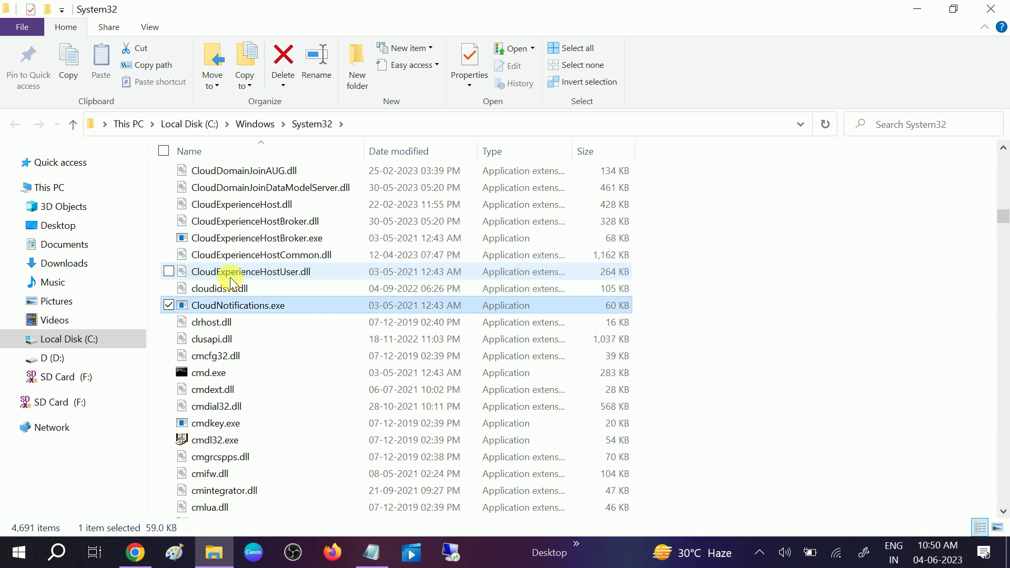
{"action": "key", "text": "c"}
{"action": "key", "text": "c"}
{"action": "left_click", "coordinate": [215, 377]}
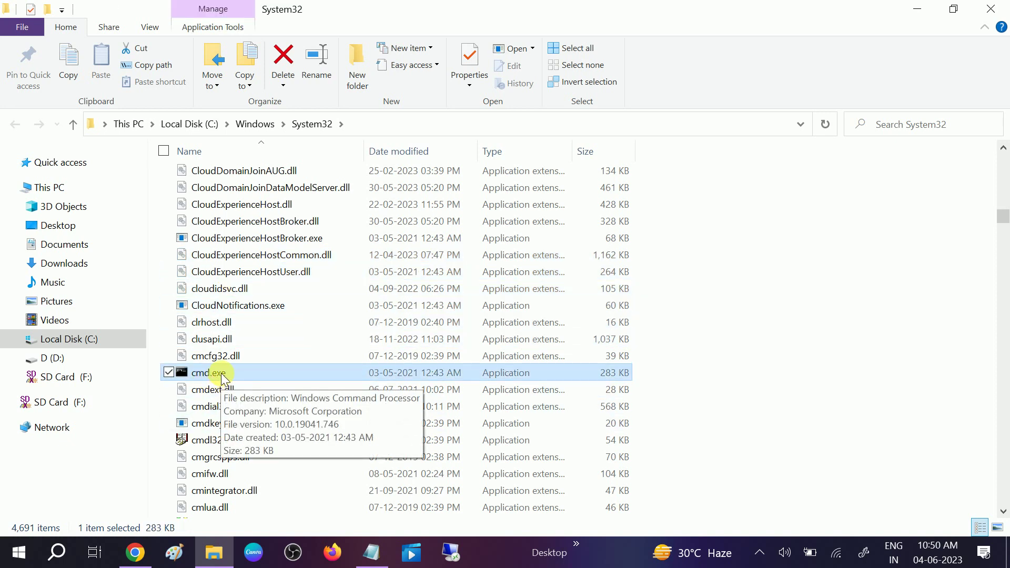
Step: Run cmd.exe as administrator and start sfc /scannow
{"action": "right_click", "coordinate": [222, 376]}
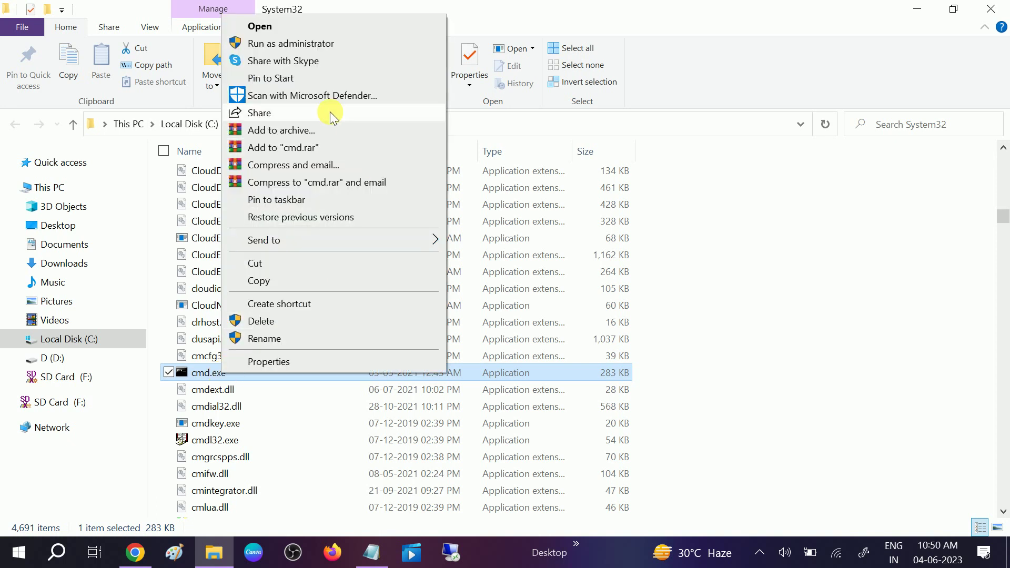
{"action": "left_click", "coordinate": [304, 45]}
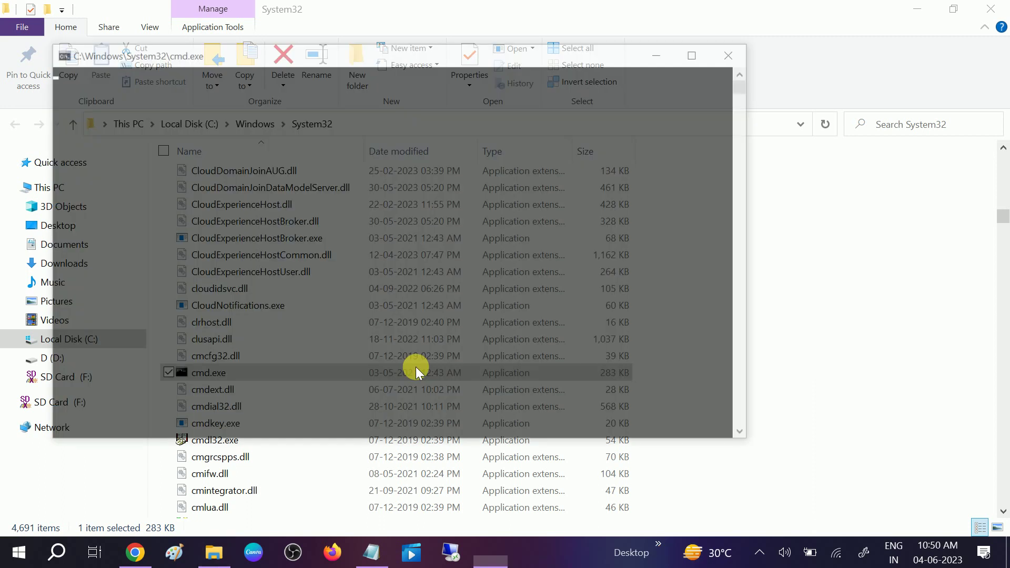
{"action": "type", "text": "sfc /sca"}
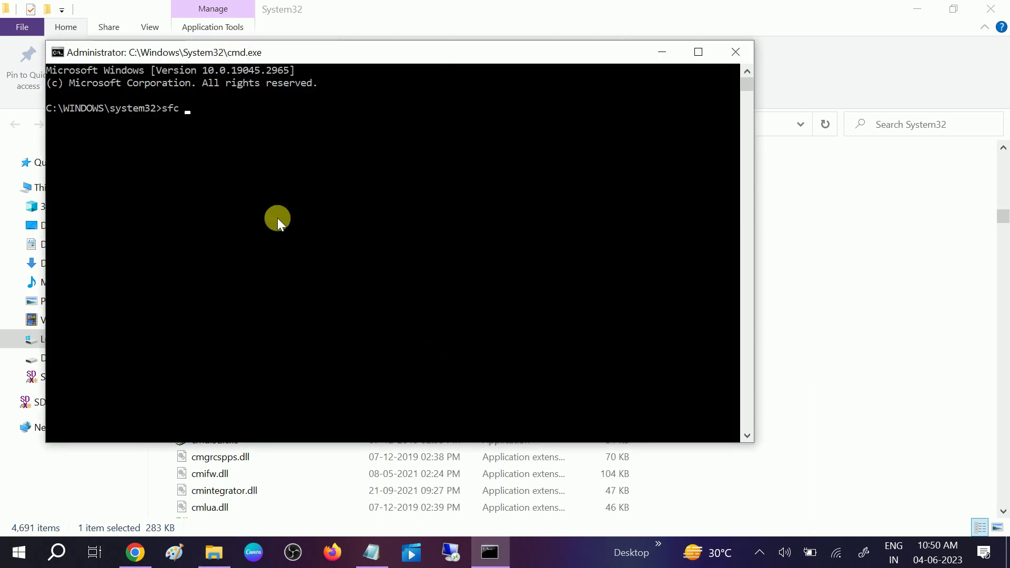
{"action": "type", "text": "nnow"}
{"action": "key", "text": "Return"}
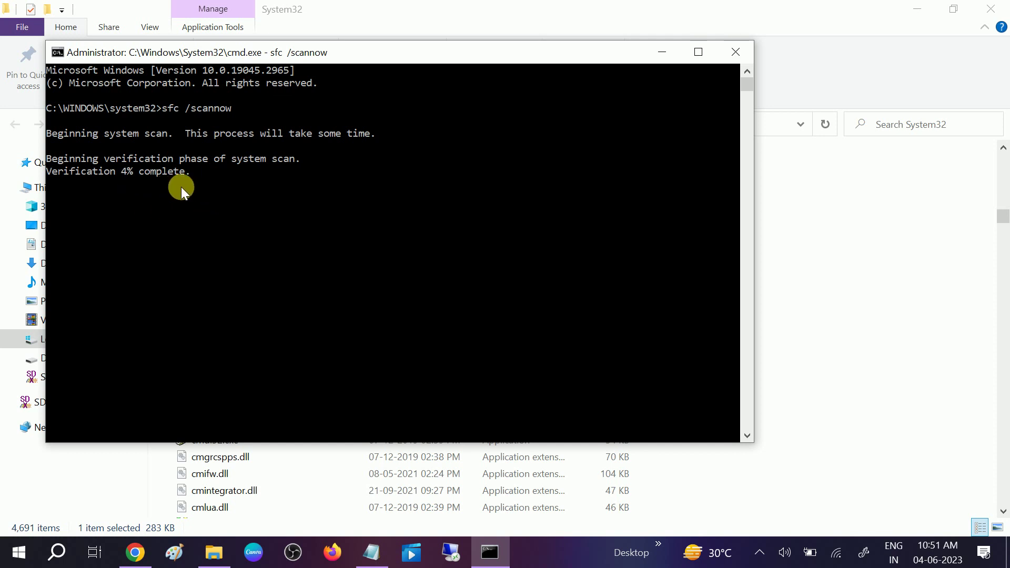
Step: Cancel sfc and run Dism /Online /Cleanup-Image /RestoreHealth copied from the Notepad notes
{"action": "left_click", "coordinate": [372, 553]}
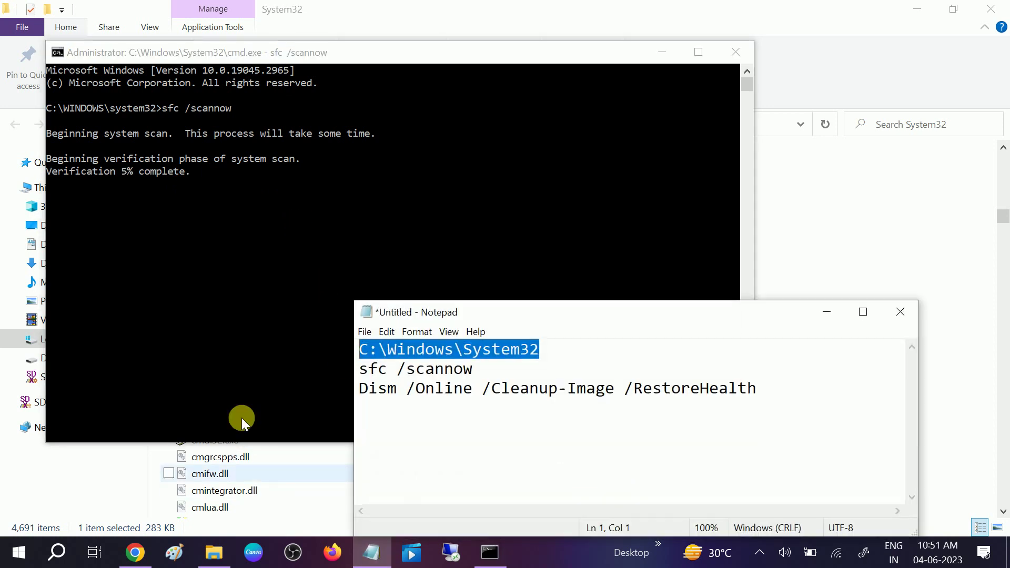
{"action": "left_click_drag", "start_coordinate": [360, 392], "coordinate": [516, 420]}
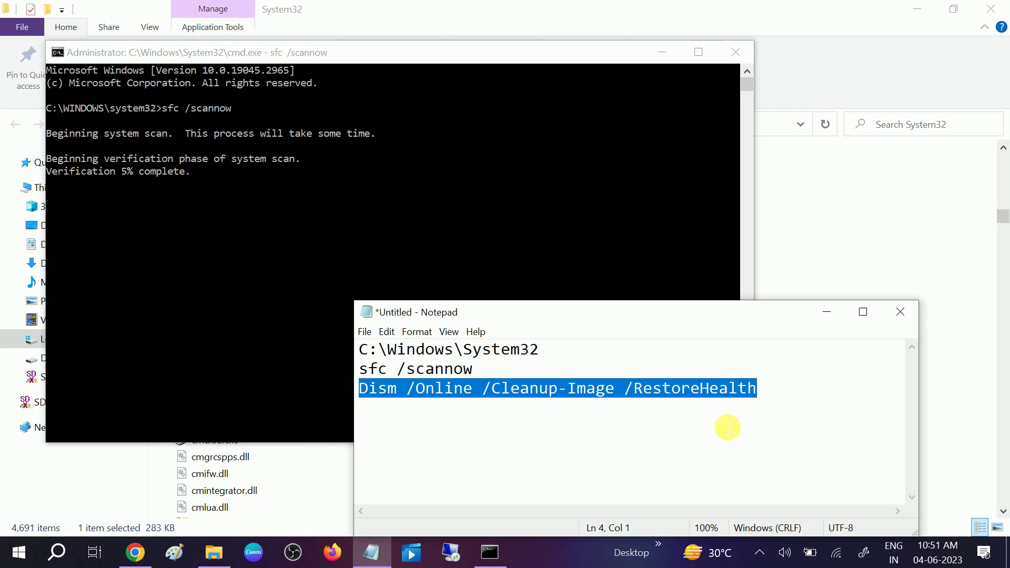
{"action": "left_click", "coordinate": [829, 315]}
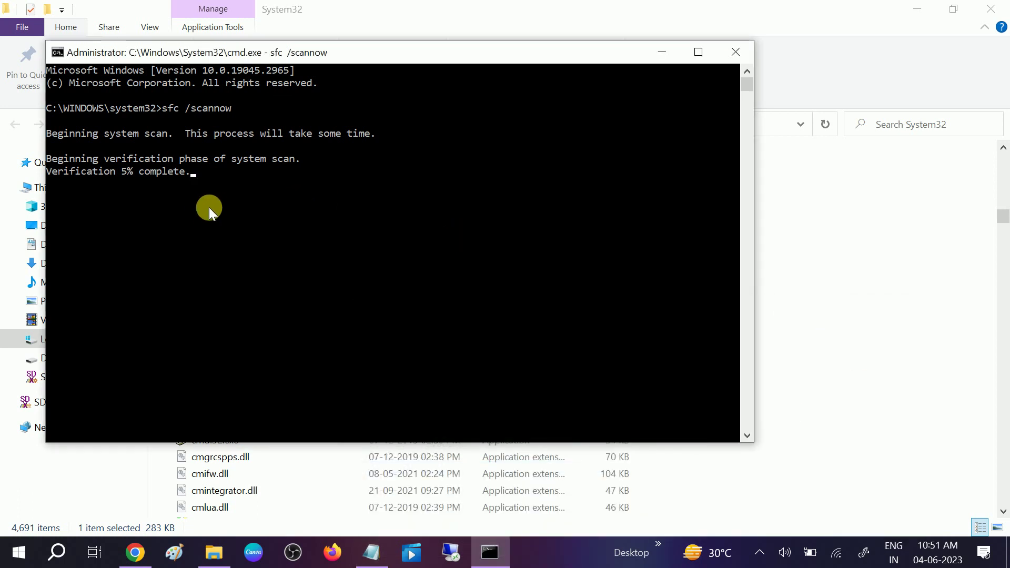
{"action": "key", "text": "ctrl+c"}
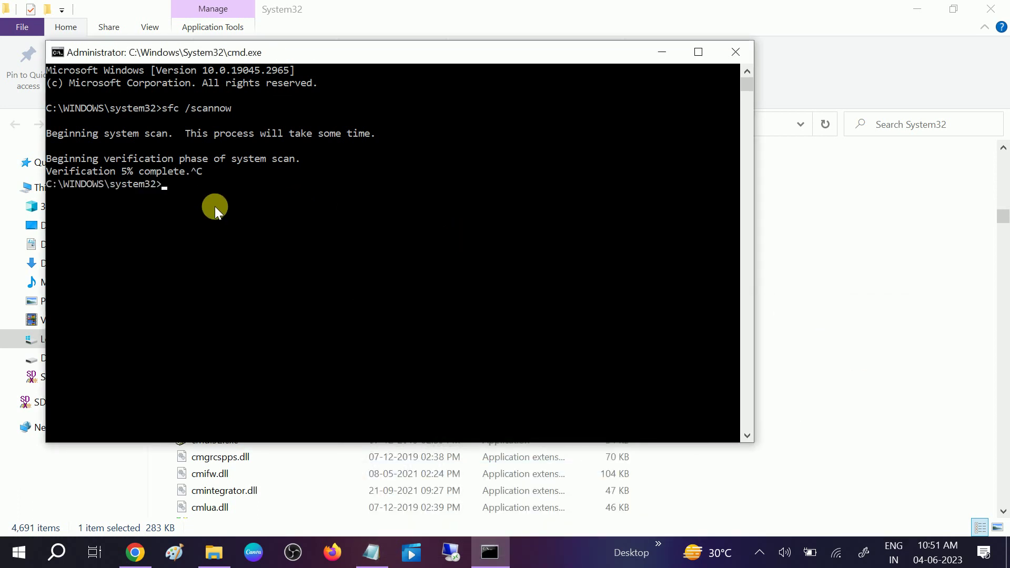
{"action": "key", "text": "ctrl+v"}
{"action": "key", "text": "Return"}
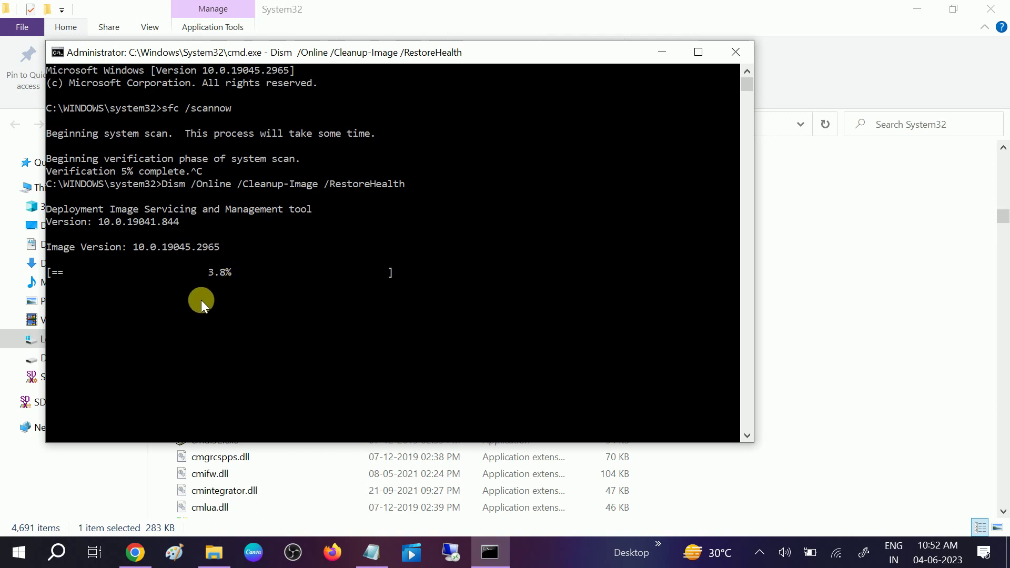
Step: Close the DISM console, reopen cmd.exe as administrator, then type and copy shutdown /r /t 0
{"action": "left_click", "coordinate": [729, 60]}
{"action": "double_click", "coordinate": [232, 375]}
{"action": "right_click", "coordinate": [232, 375]}
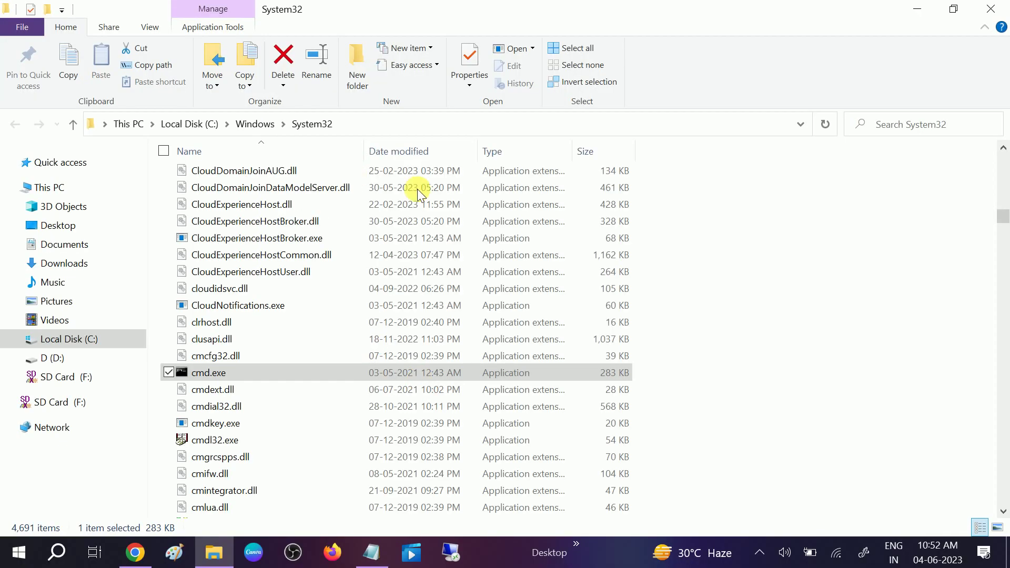
{"action": "key", "text": "Return"}
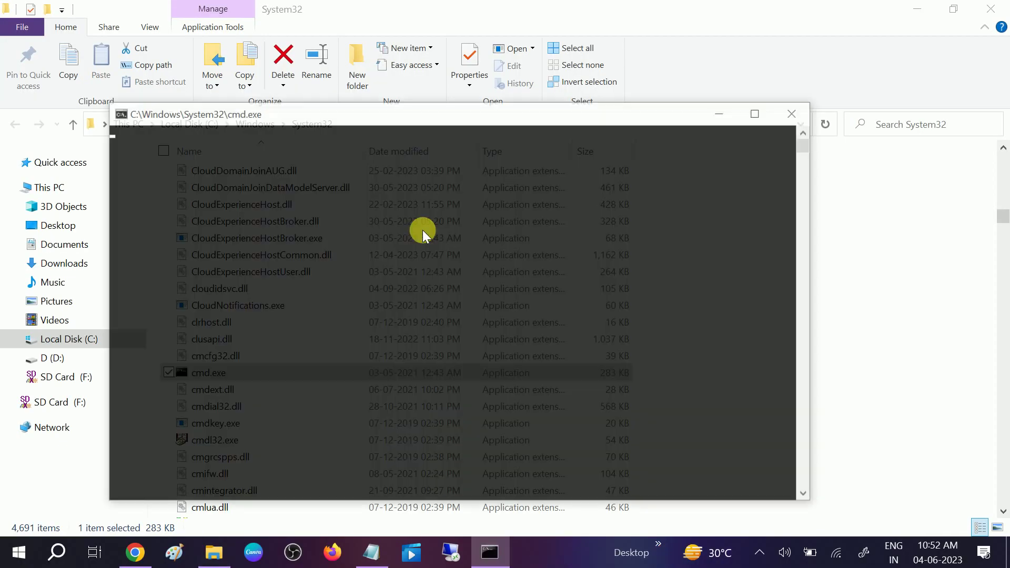
{"action": "type", "text": "sh"}
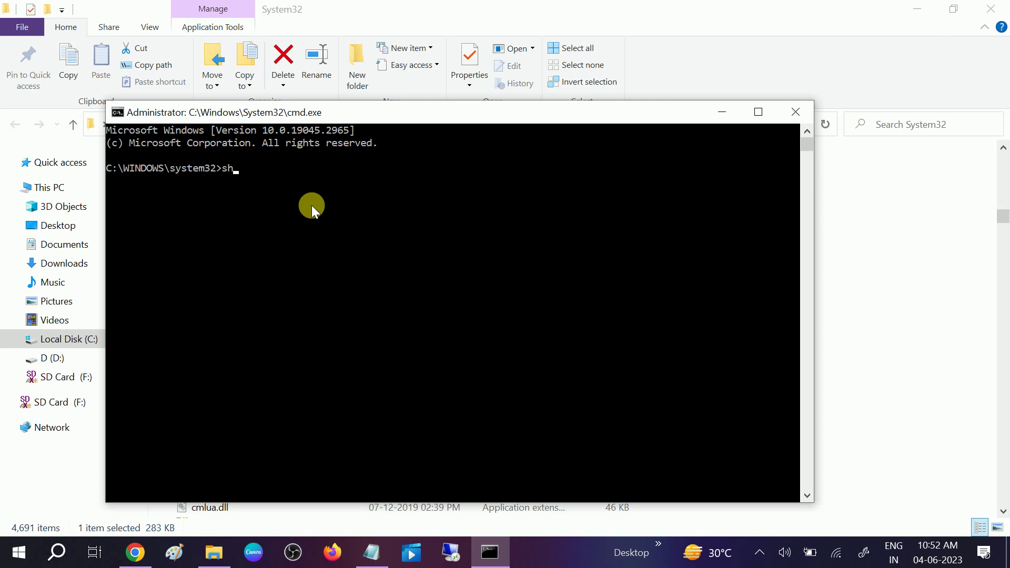
{"action": "type", "text": "utdown /r /t 0"}
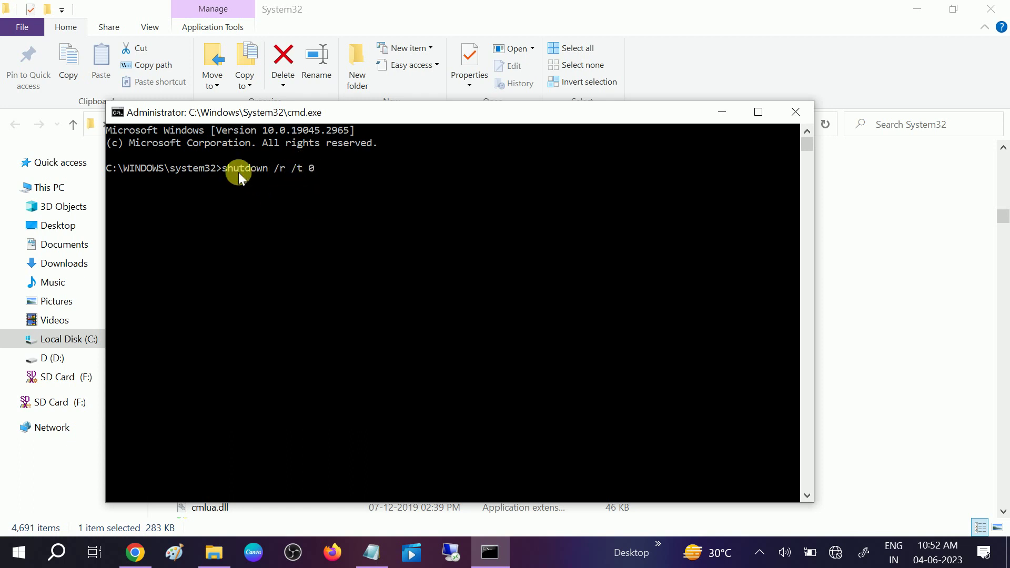
{"action": "left_click_drag", "start_coordinate": [227, 174], "coordinate": [314, 170]}
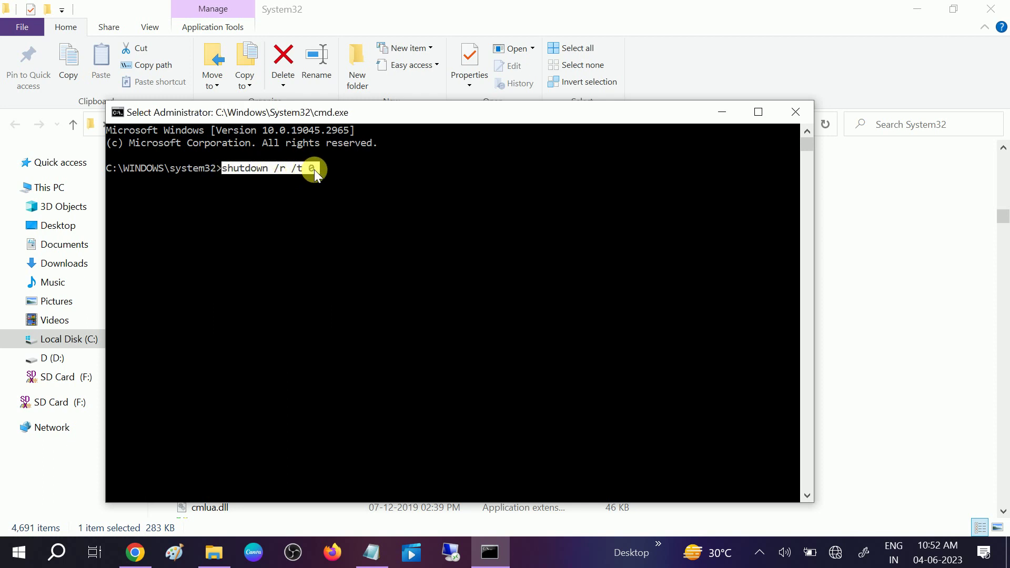
{"action": "key", "text": "ctrl+c"}
Step: Paste shutdown /r /t 0 as line 4 of the Notepad notes, then return to the console
{"action": "left_click", "coordinate": [371, 553]}
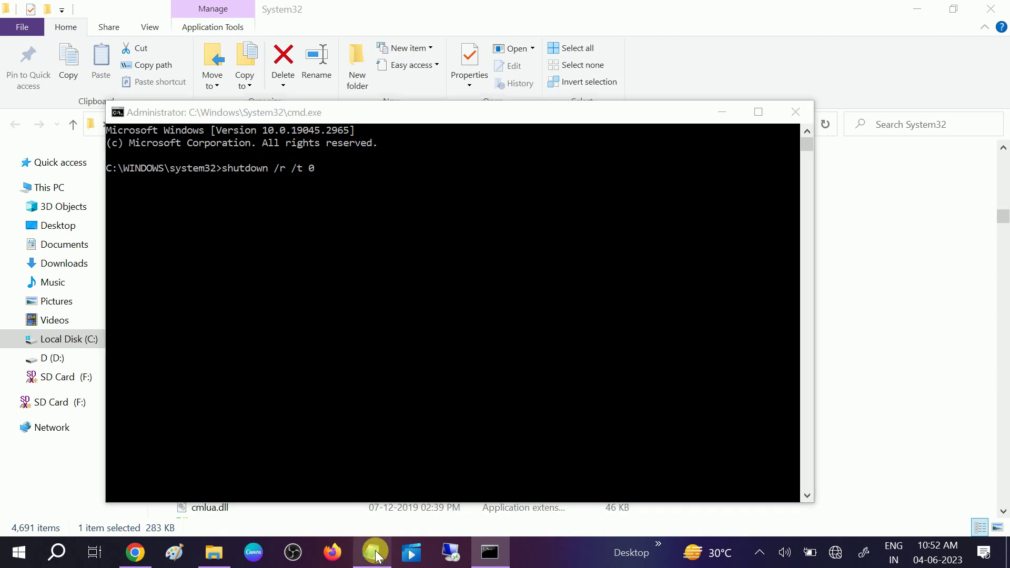
{"action": "left_click", "coordinate": [779, 396]}
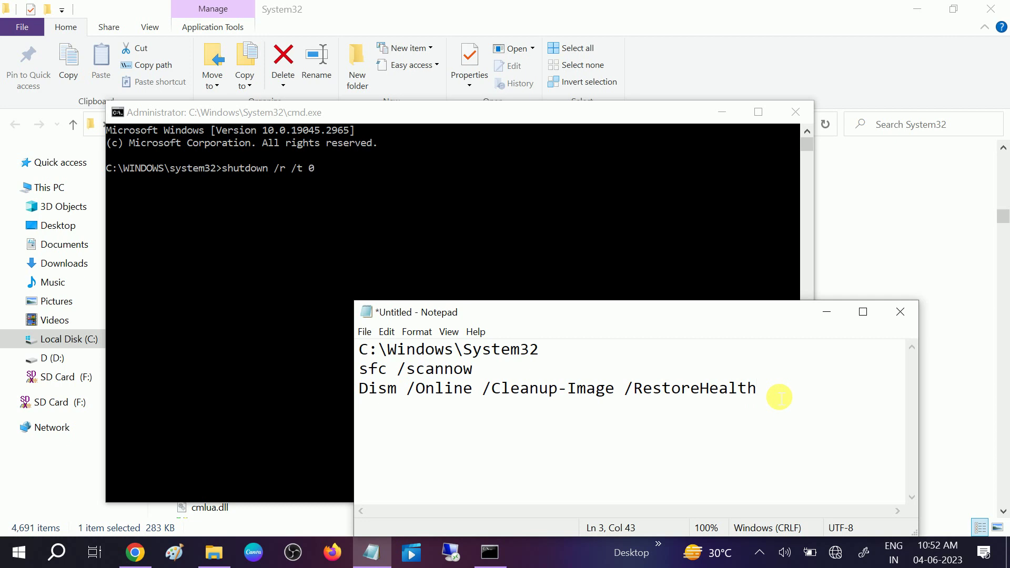
{"action": "key", "text": "Down"}
{"action": "key", "text": "ctrl+v"}
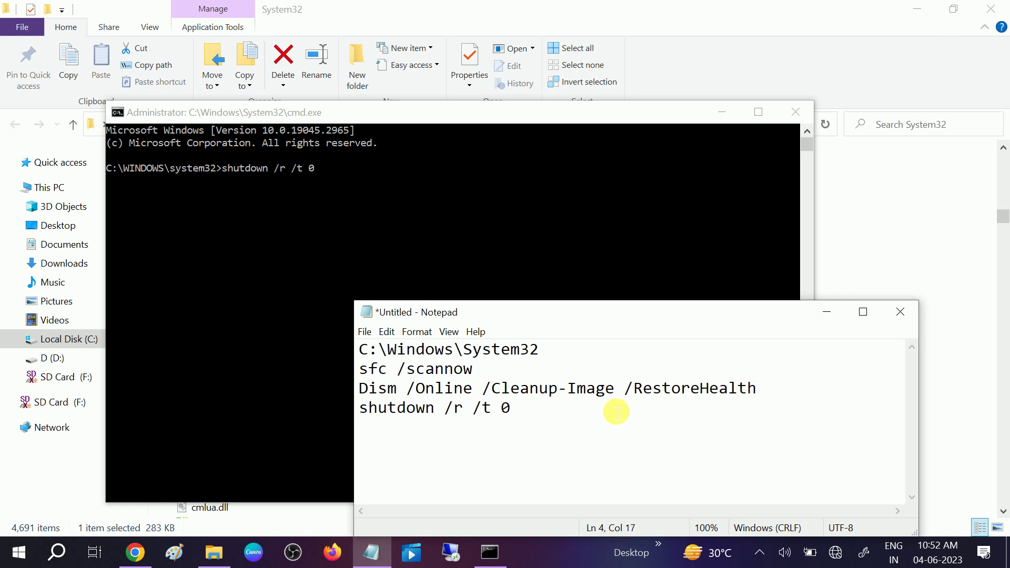
{"action": "left_click", "coordinate": [322, 184]}
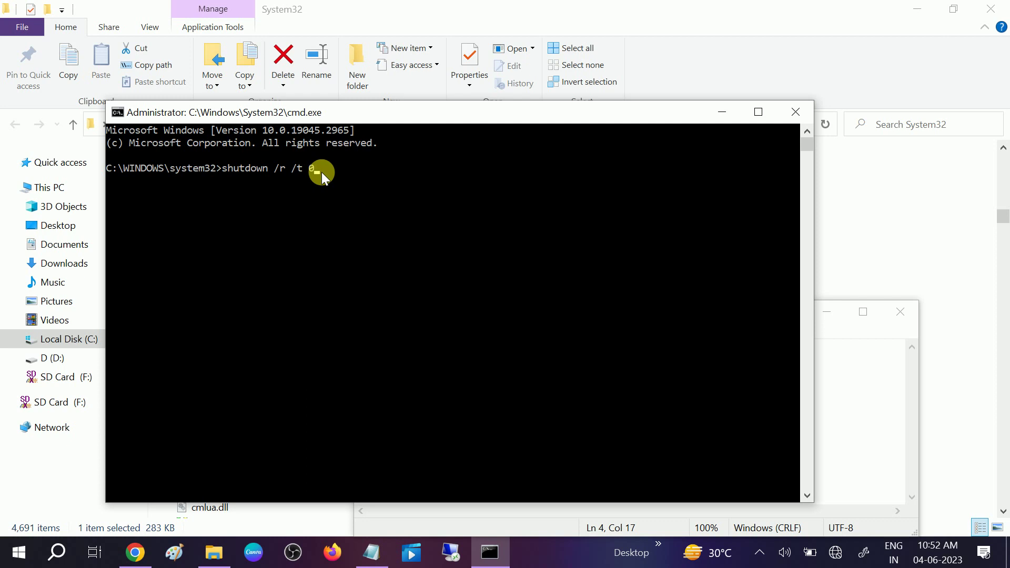